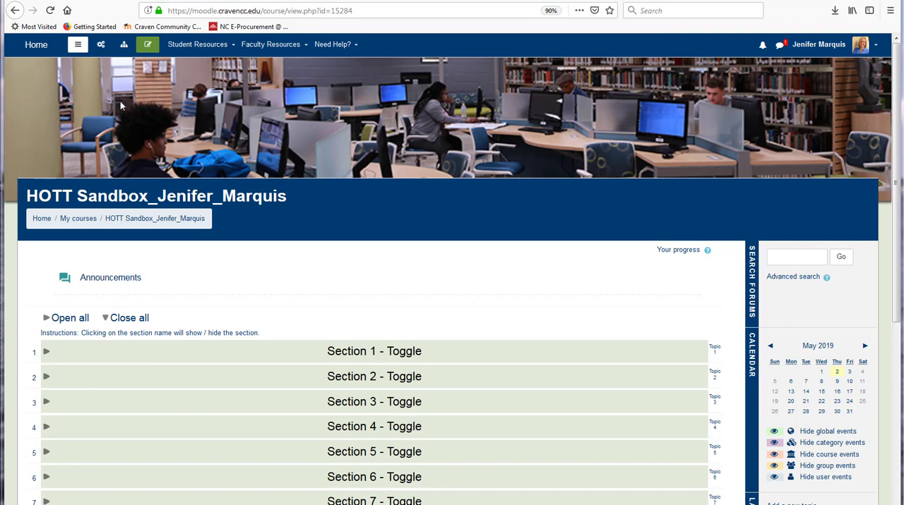
Step: Turn on course editing and start adding a Label resource to Section 1
{"action": "left_click", "coordinate": [147, 46]}
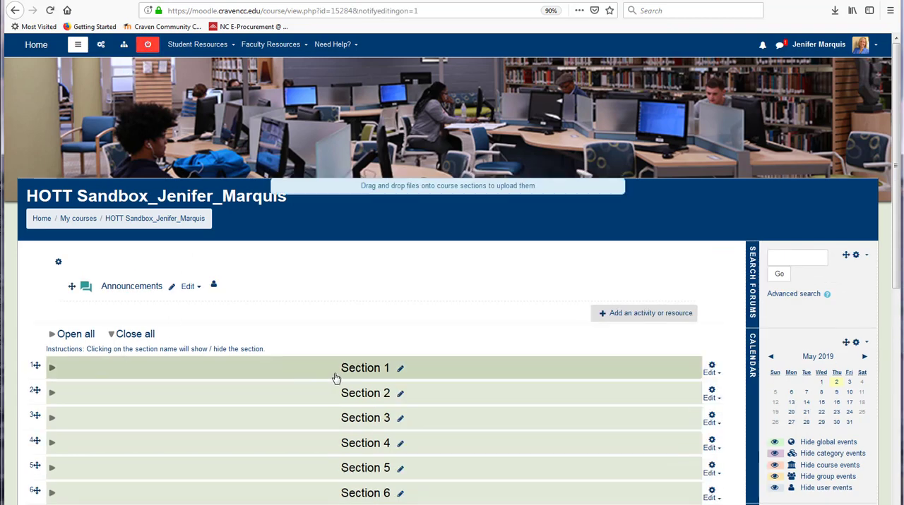
{"action": "left_click", "coordinate": [53, 369]}
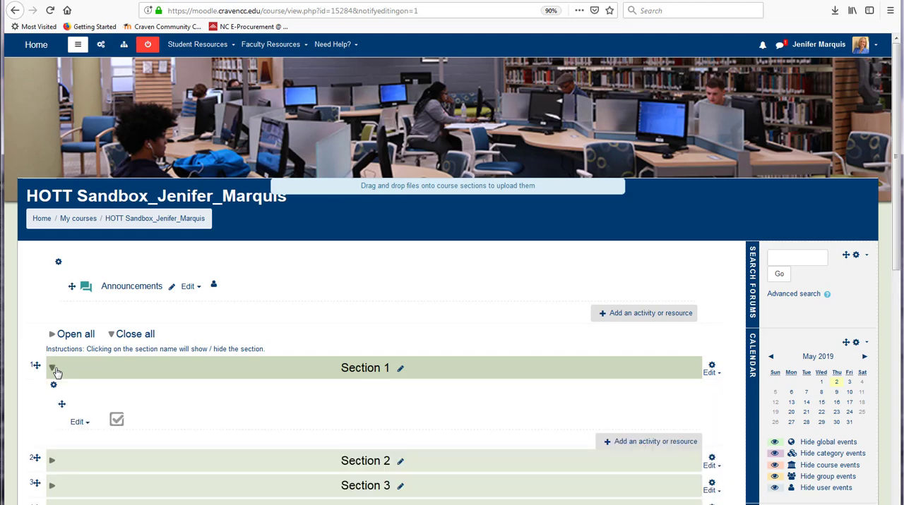
{"action": "left_click", "coordinate": [634, 442]}
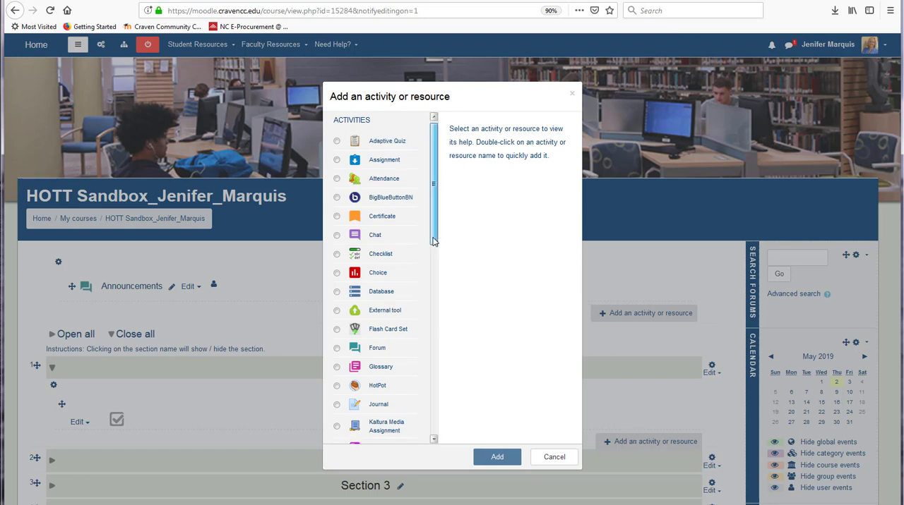
{"action": "left_click_drag", "start_coordinate": [434, 240], "coordinate": [444, 403]}
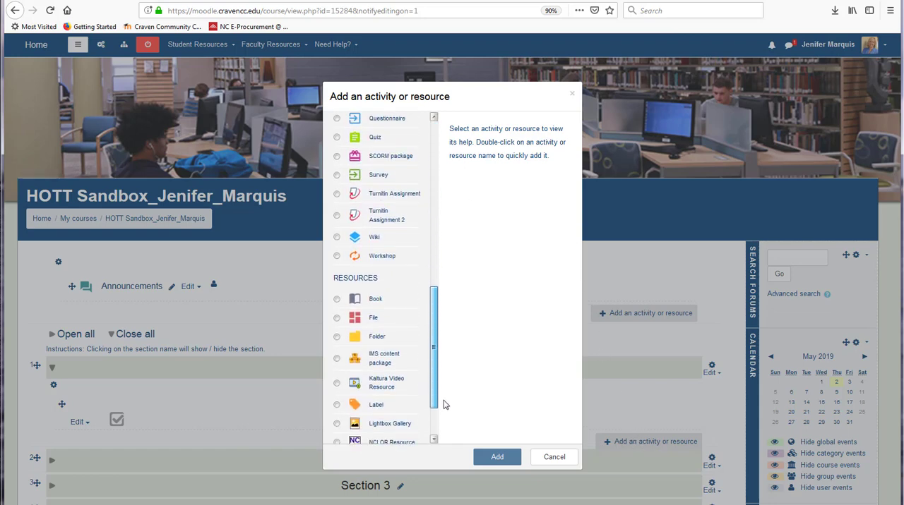
{"action": "left_click", "coordinate": [336, 405]}
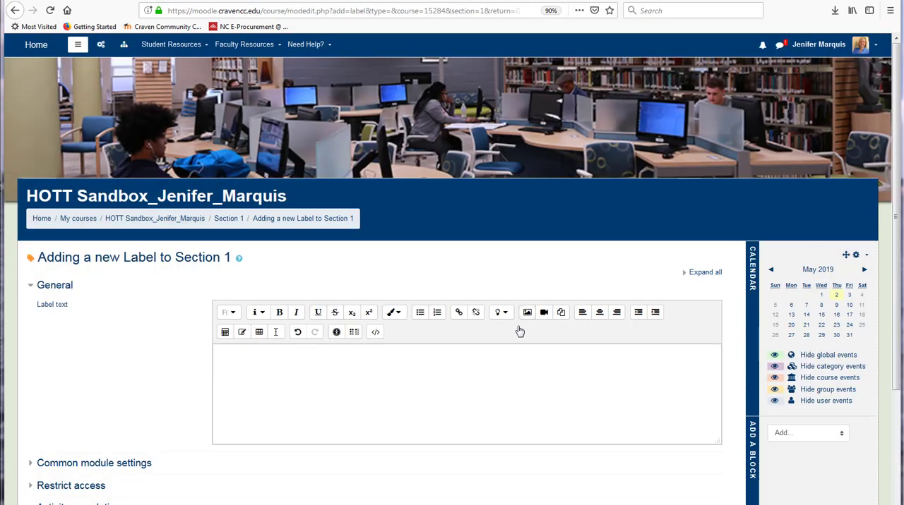
Step: Enter "Example Label" as the label text and format it as Heading (medium)
{"action": "left_click", "coordinate": [264, 367]}
{"action": "type", "text": "Exam"}
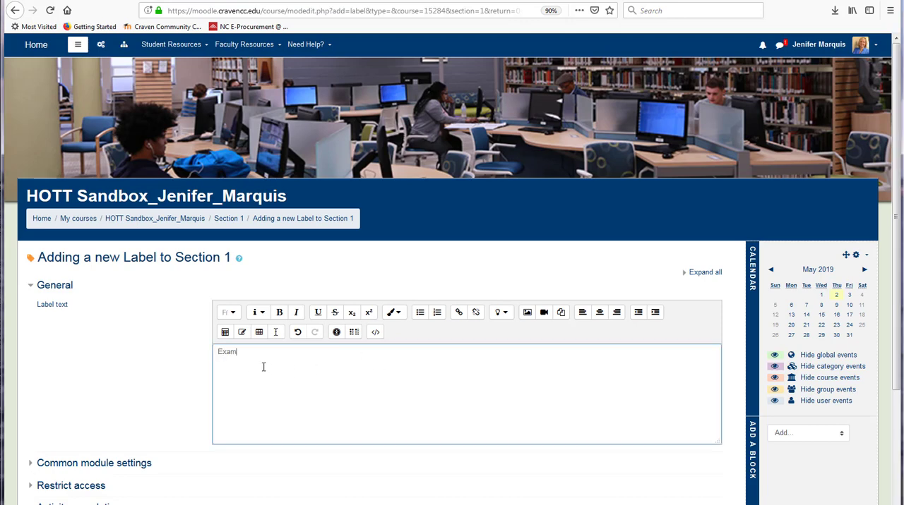
{"action": "type", "text": "ple Label"}
{"action": "left_click_drag", "start_coordinate": [275, 353], "coordinate": [212, 352]}
{"action": "left_click", "coordinate": [263, 314]}
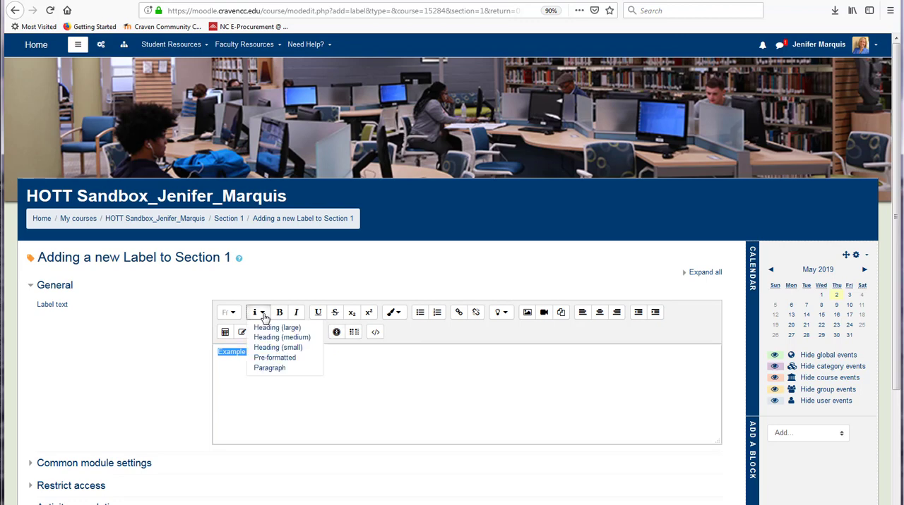
{"action": "left_click", "coordinate": [268, 339]}
{"action": "left_click", "coordinate": [293, 370]}
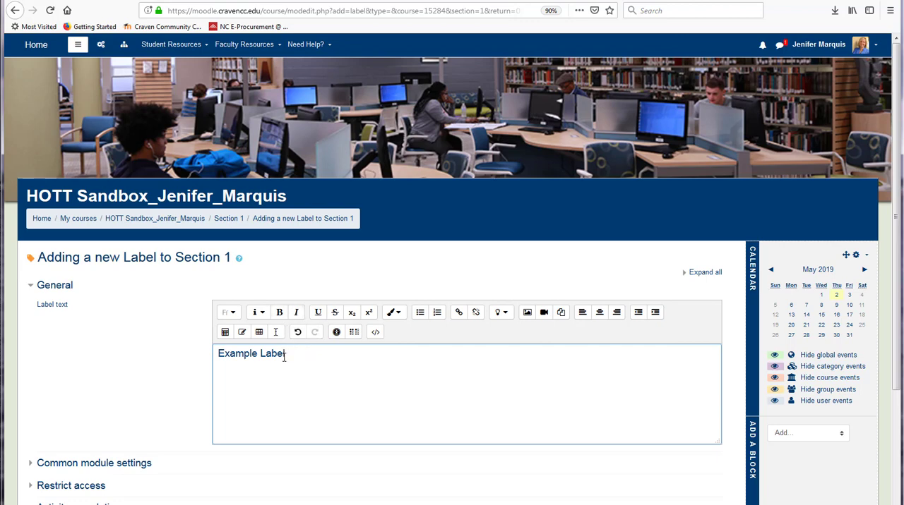
Step: Save the "Example Label" label and return to the course page
{"action": "scroll", "coordinate": [145, 381], "scroll_direction": "down", "scroll_amount": 3}
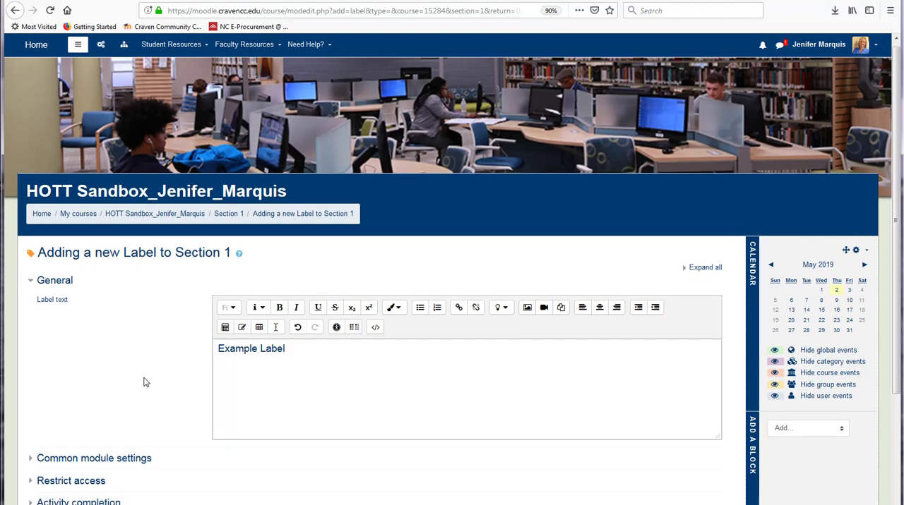
{"action": "scroll", "coordinate": [157, 399], "scroll_direction": "down", "scroll_amount": 1}
{"action": "left_click", "coordinate": [254, 464]}
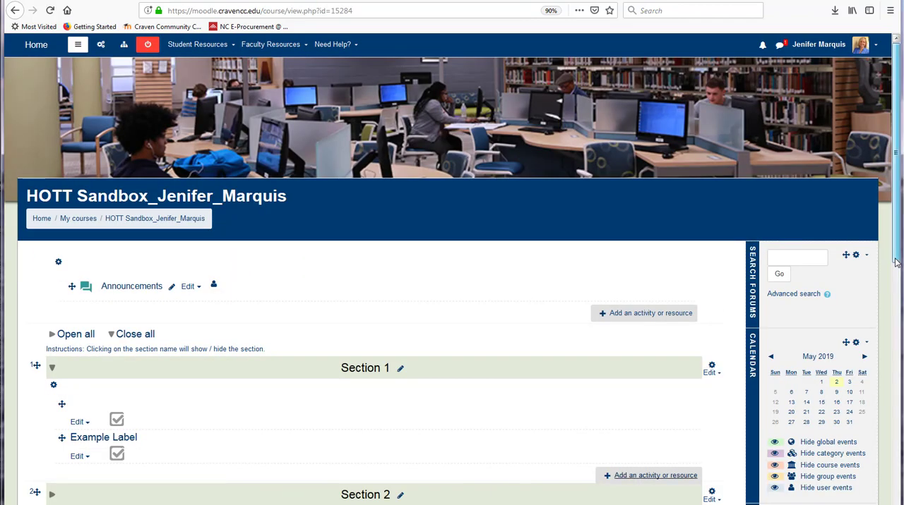
Step: Start adding a second Label resource to Section 1 below the existing labels
{"action": "left_click_drag", "start_coordinate": [895, 262], "coordinate": [897, 305]}
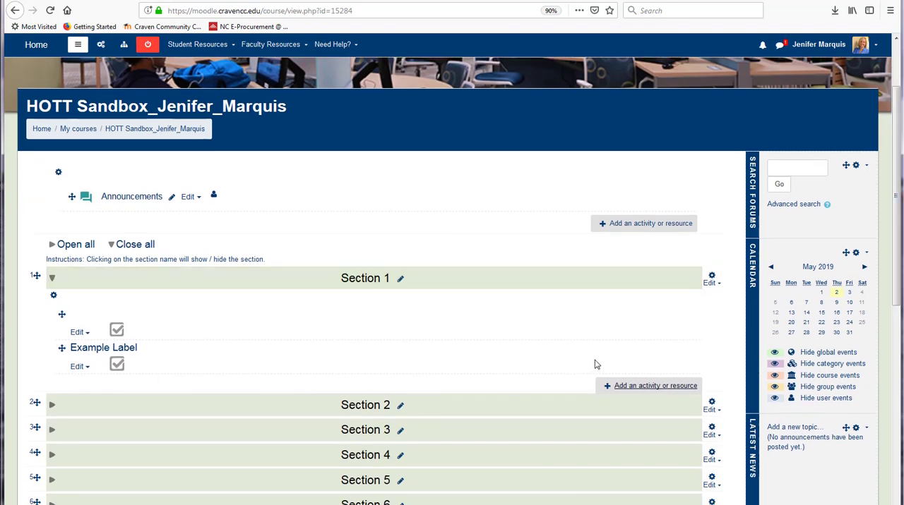
{"action": "left_click", "coordinate": [627, 386]}
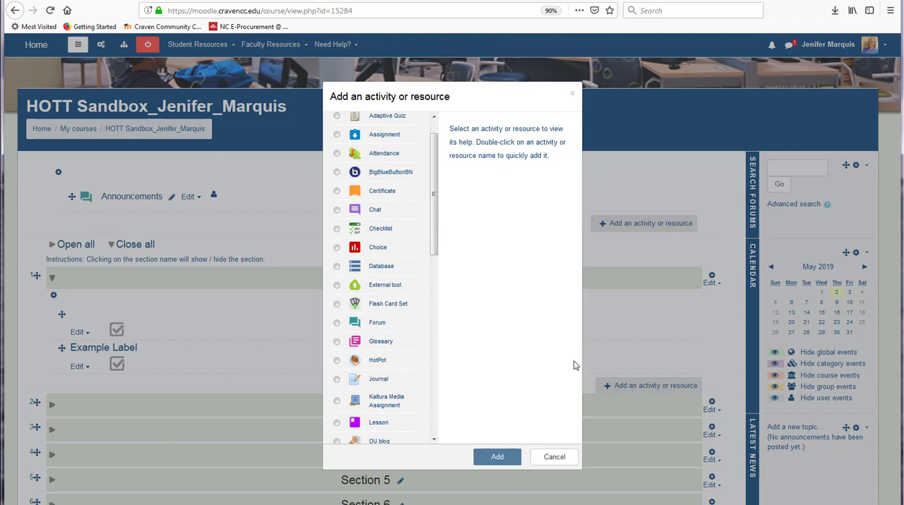
{"action": "left_click_drag", "start_coordinate": [434, 251], "coordinate": [447, 420]}
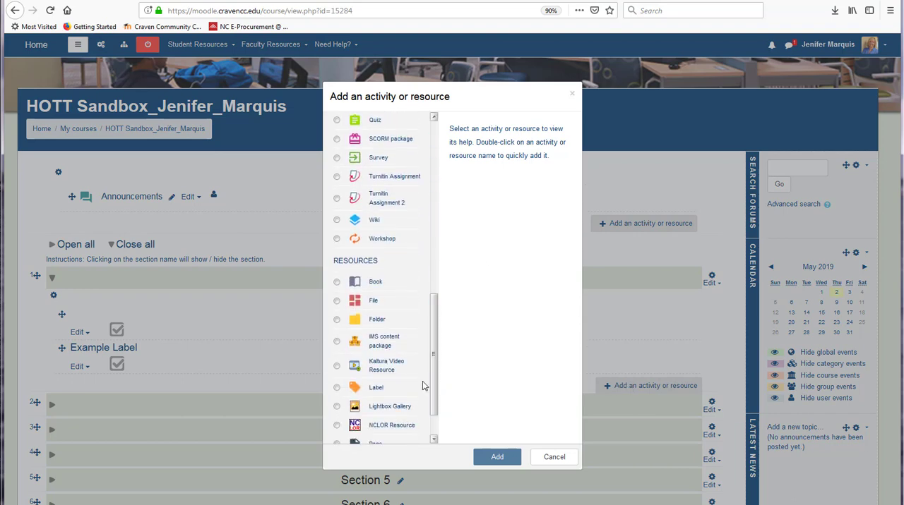
{"action": "left_click", "coordinate": [336, 387]}
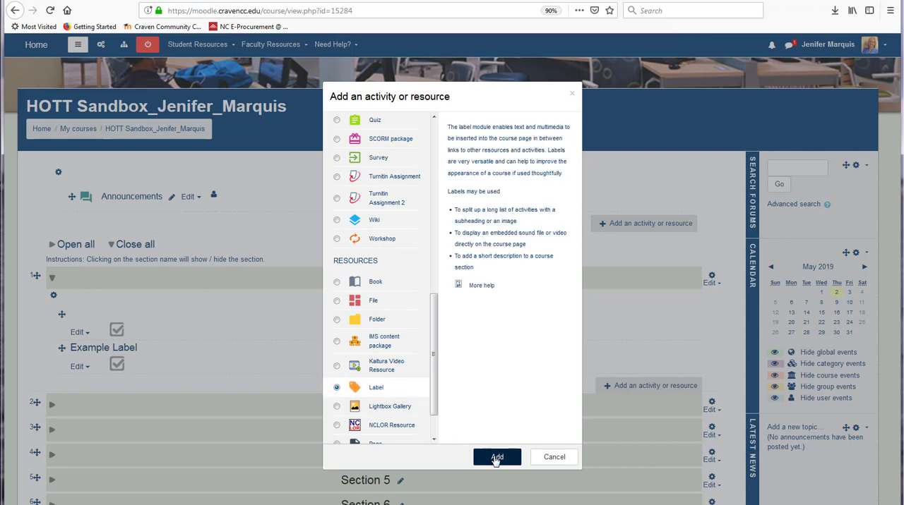
{"action": "left_click", "coordinate": [487, 456]}
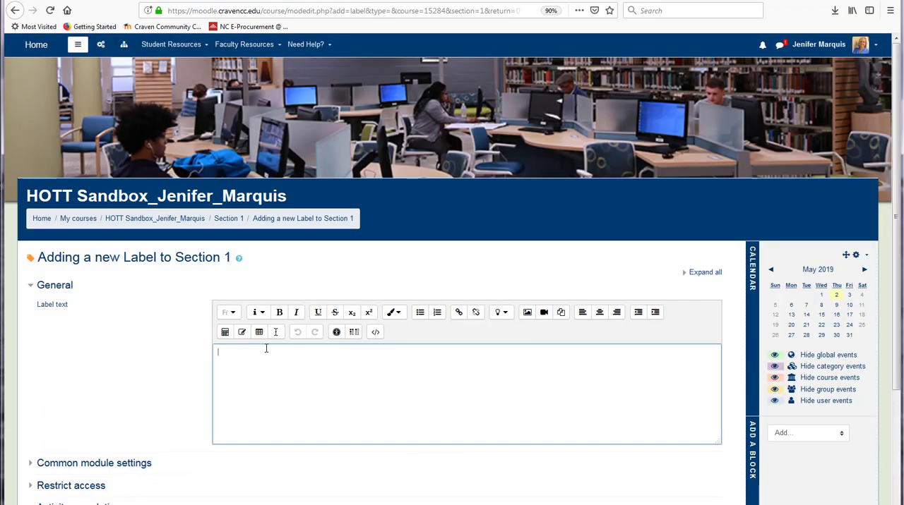
Step: Enter "Example Label 2" as the label text and format it as Heading (medium)
{"action": "type", "text": "Example Label 2"}
{"action": "left_click_drag", "start_coordinate": [292, 355], "coordinate": [203, 365]}
{"action": "left_click", "coordinate": [258, 313]}
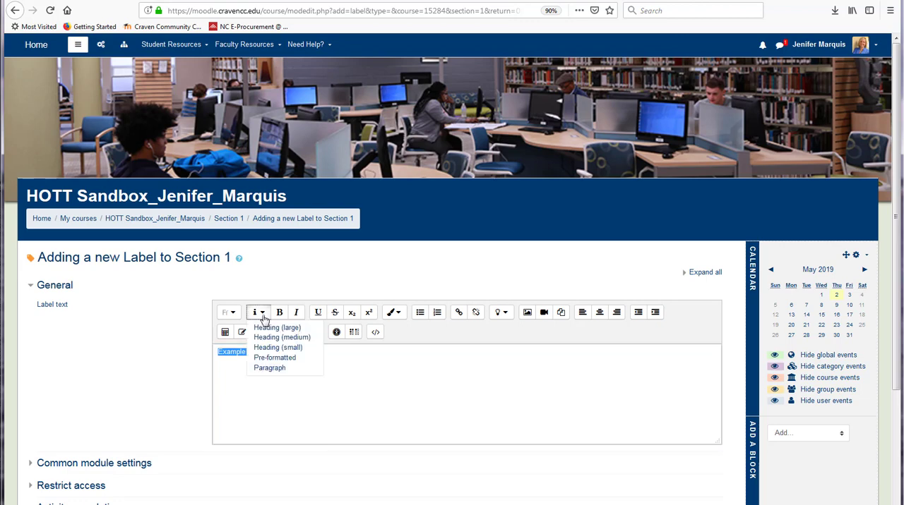
{"action": "left_click", "coordinate": [270, 338]}
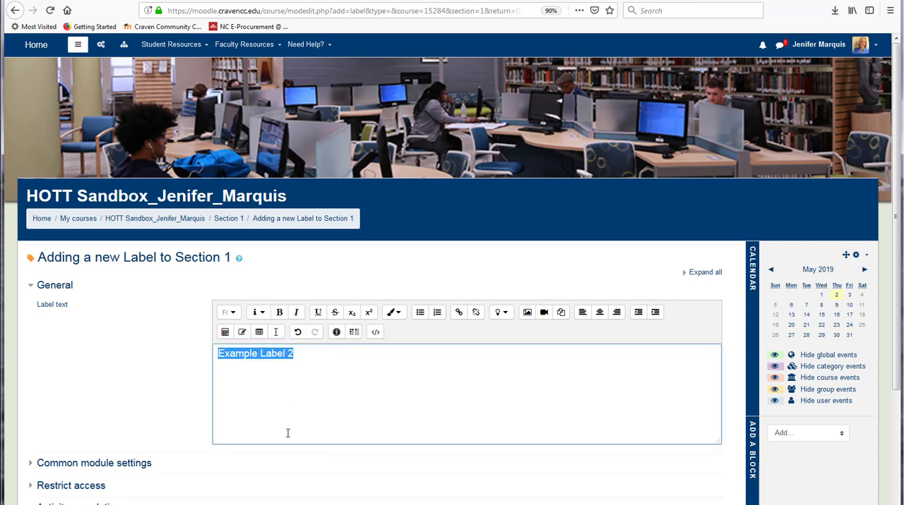
Step: Add the line "This example shows how to add a label directly on a Moodle page." under the heading and save the label to the course
{"action": "left_click", "coordinate": [300, 357]}
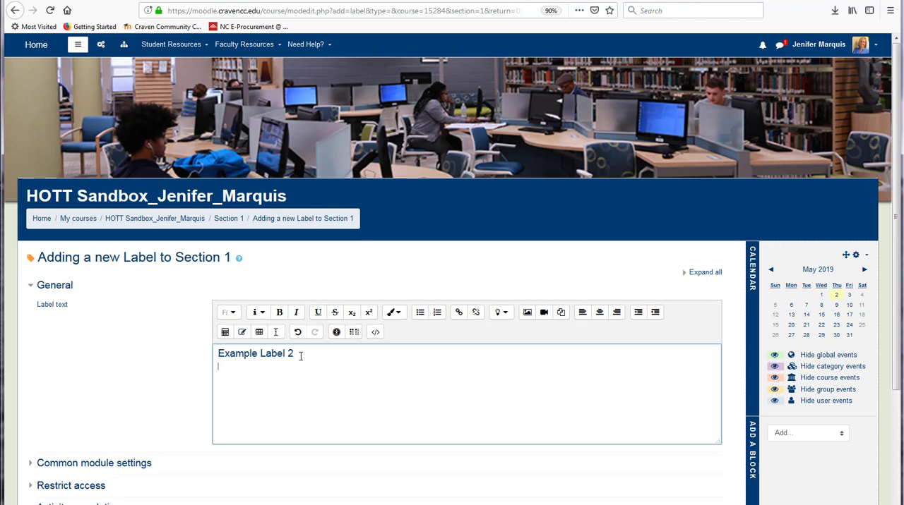
{"action": "key", "text": "Return"}
{"action": "type", "text": "This example shows how to add a label directly on a Moodle page."}
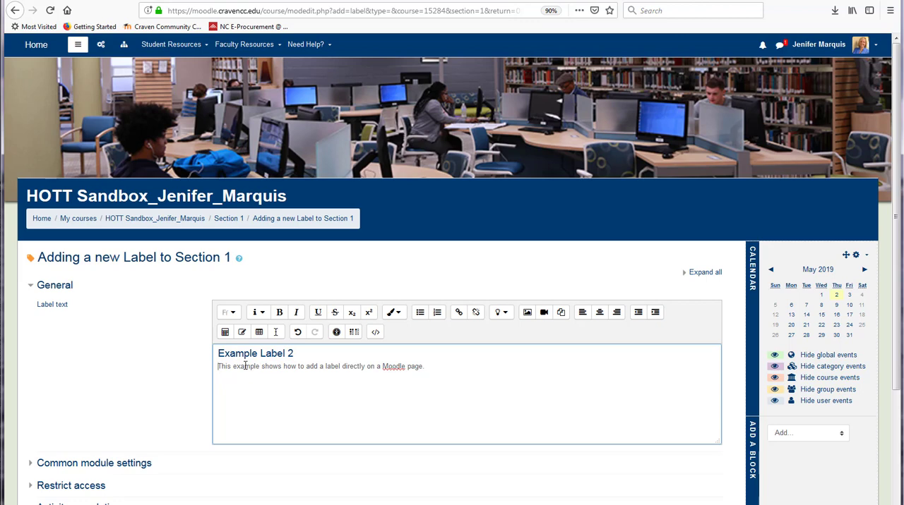
{"action": "left_click", "coordinate": [188, 397]}
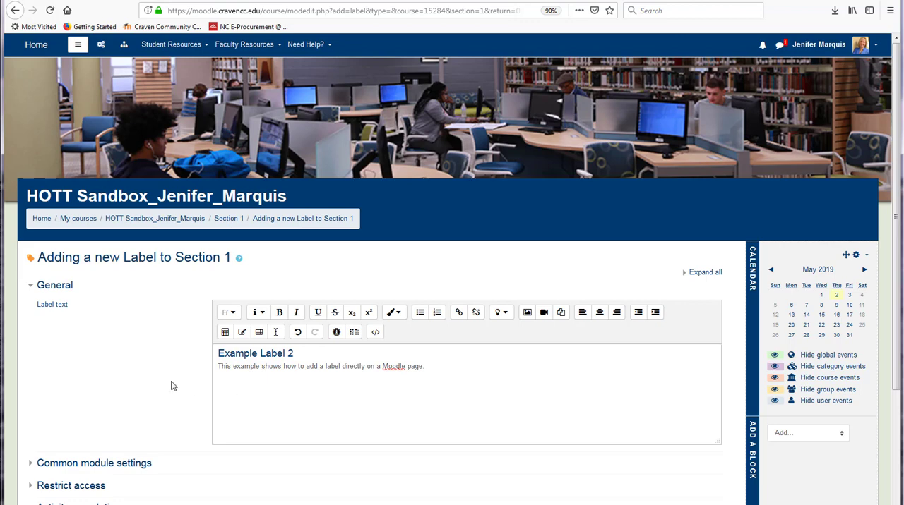
{"action": "scroll", "coordinate": [170, 386], "scroll_direction": "down", "scroll_amount": 2}
{"action": "left_click", "coordinate": [253, 420]}
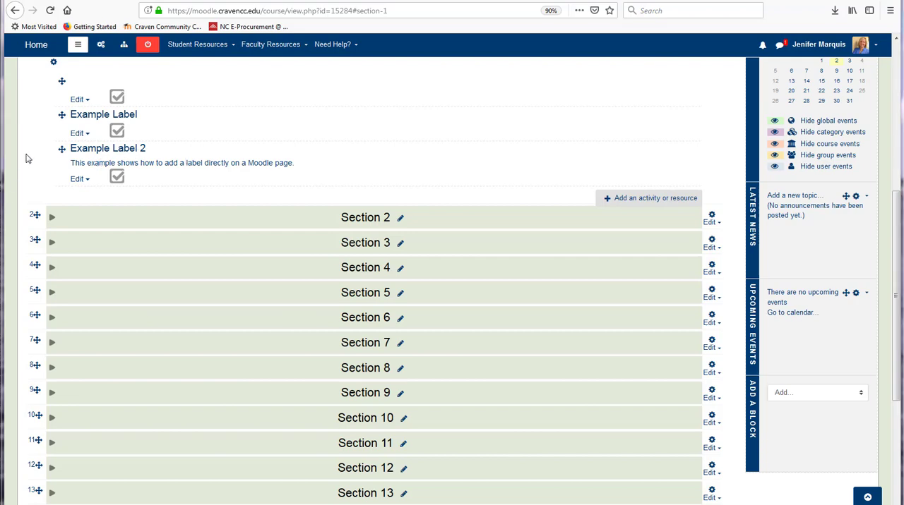
Step: Indent "Example Label" in Section 1 one level to the right and duplicate it
{"action": "left_click", "coordinate": [89, 136]}
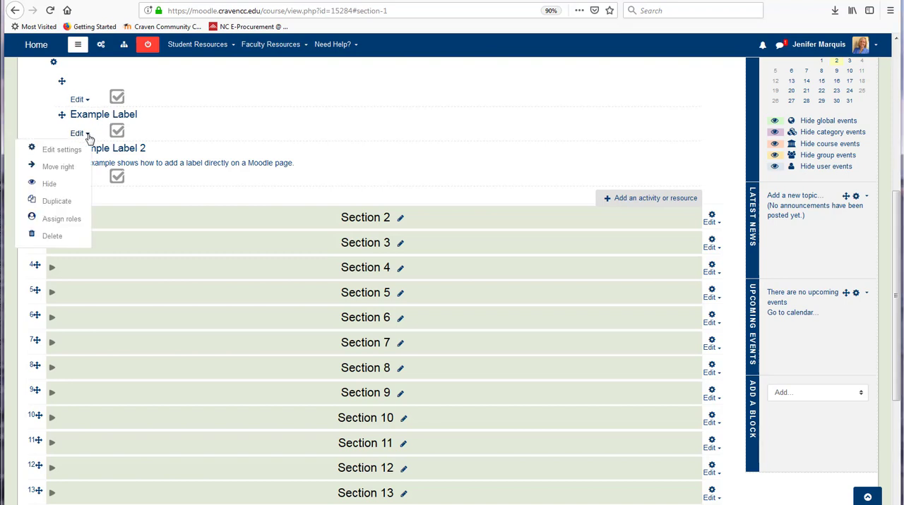
{"action": "left_click", "coordinate": [61, 168]}
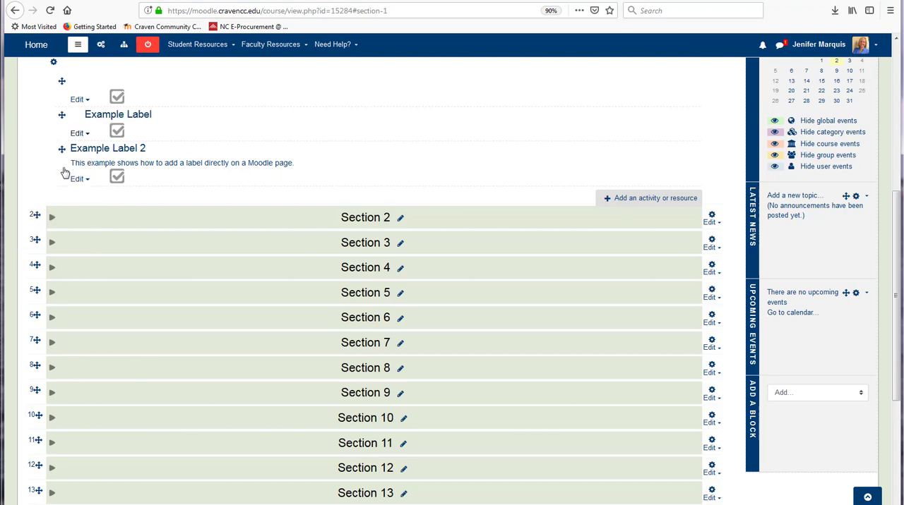
{"action": "left_click", "coordinate": [89, 134]}
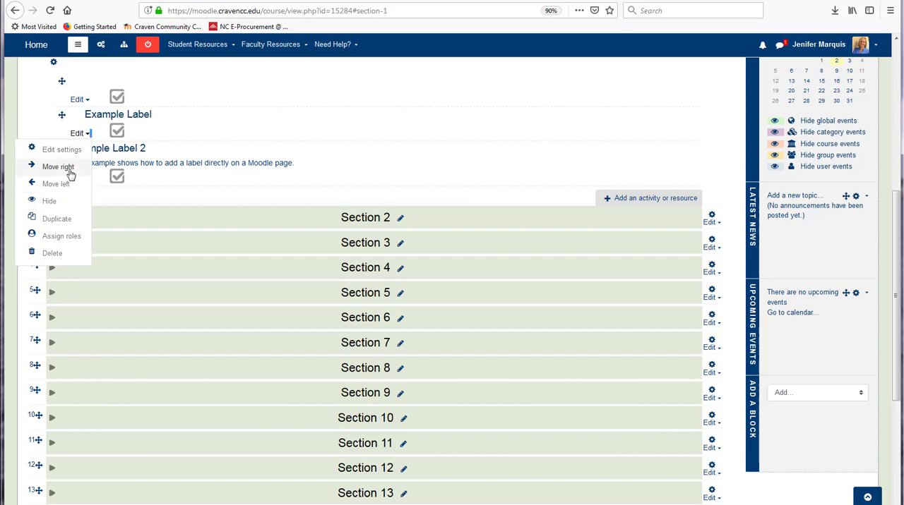
{"action": "left_click", "coordinate": [56, 220]}
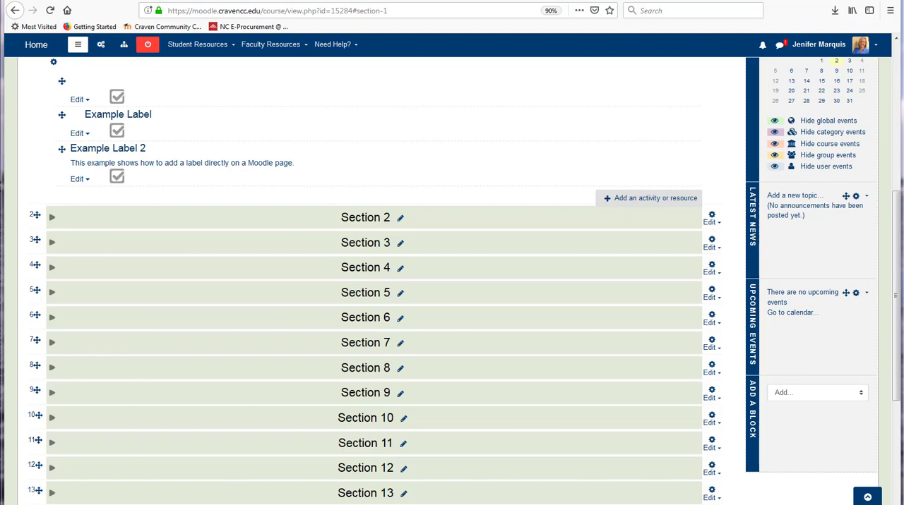
{"action": "left_click", "coordinate": [82, 133]}
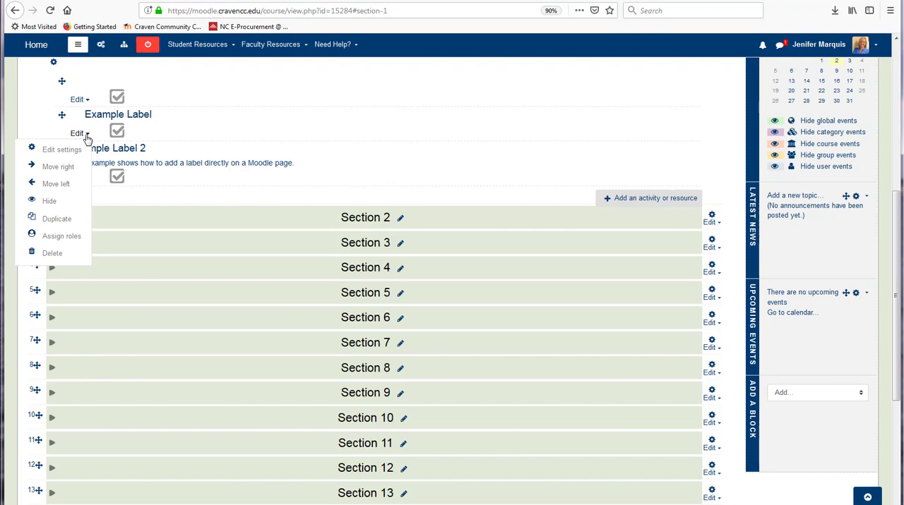
{"action": "left_click", "coordinate": [59, 220]}
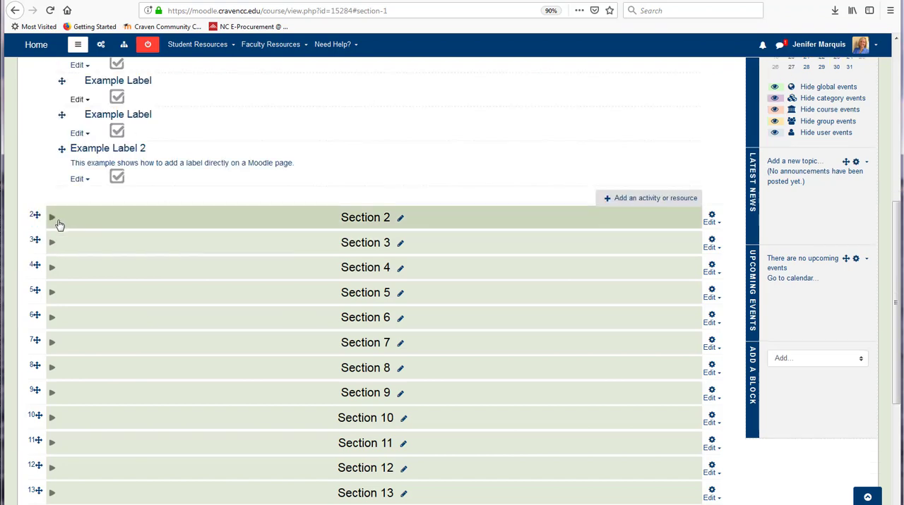
Step: Expand Section 2, move the lower of the two identical "Example Label" items into it, and go to the site home page
{"action": "left_click", "coordinate": [53, 220]}
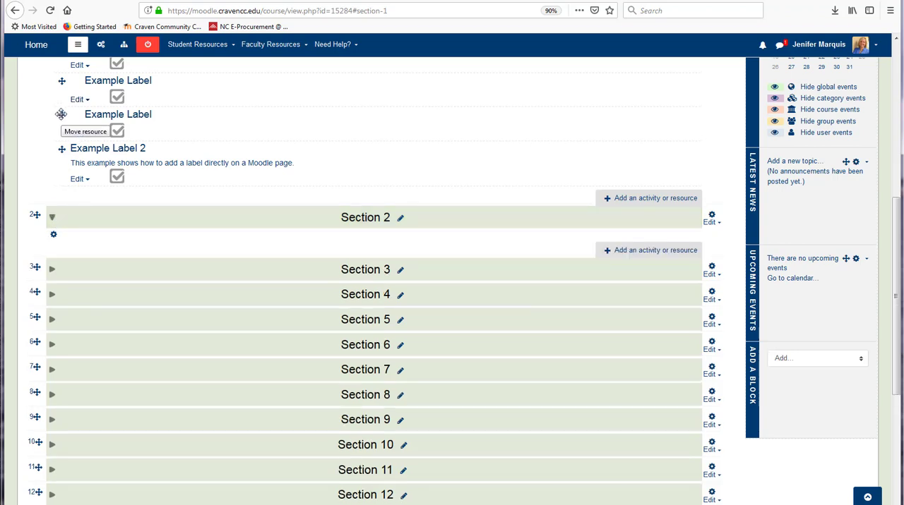
{"action": "left_click_drag", "start_coordinate": [62, 114], "coordinate": [68, 264]}
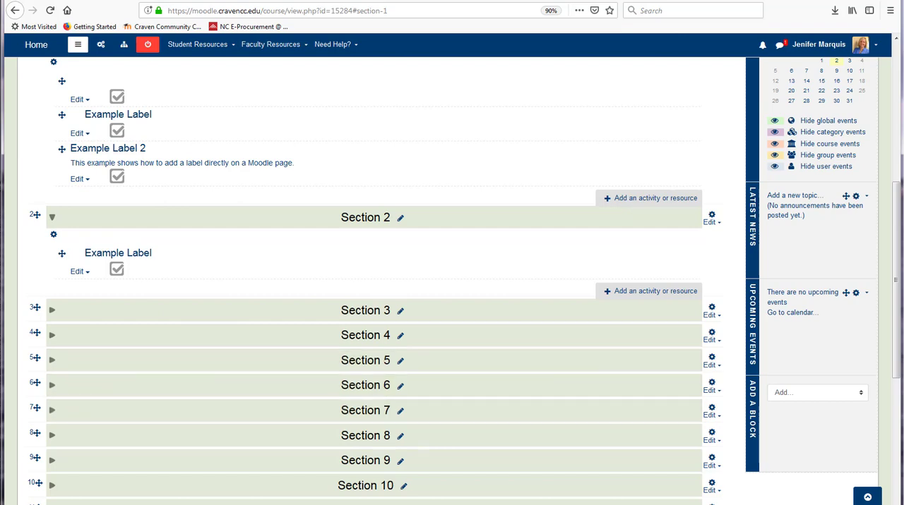
{"action": "left_click", "coordinate": [32, 48]}
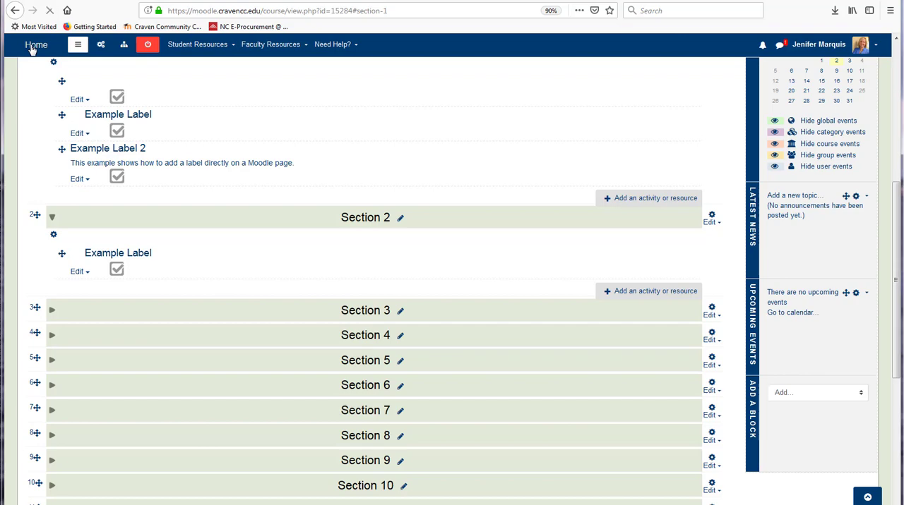